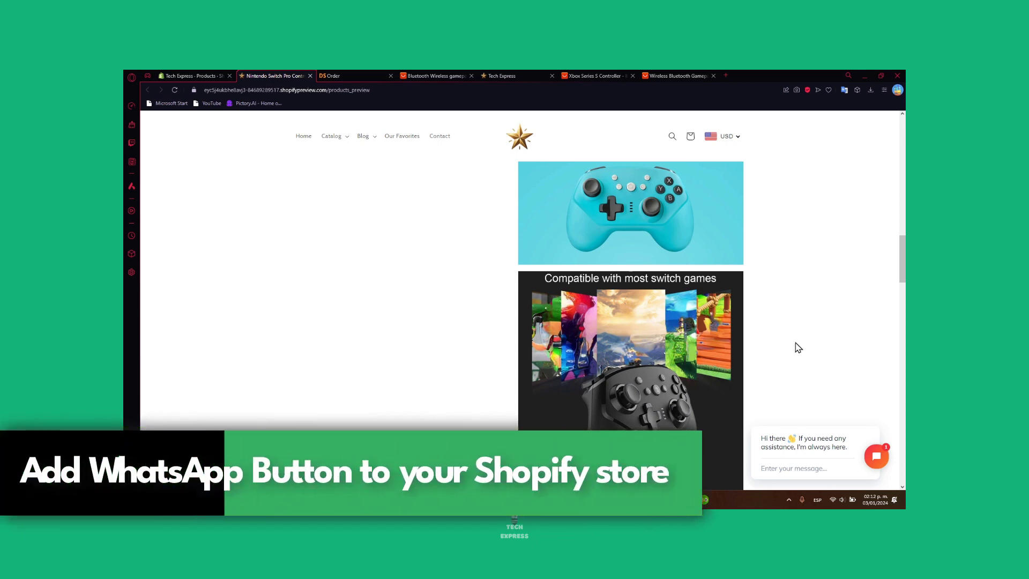
{"action": "scroll", "coordinate": [768, 417], "scroll_direction": "down", "scroll_amount": 3}
{"action": "scroll", "coordinate": [768, 418], "scroll_direction": "down", "scroll_amount": 3}
{"action": "scroll", "coordinate": [768, 417], "scroll_direction": "down", "scroll_amount": 3}
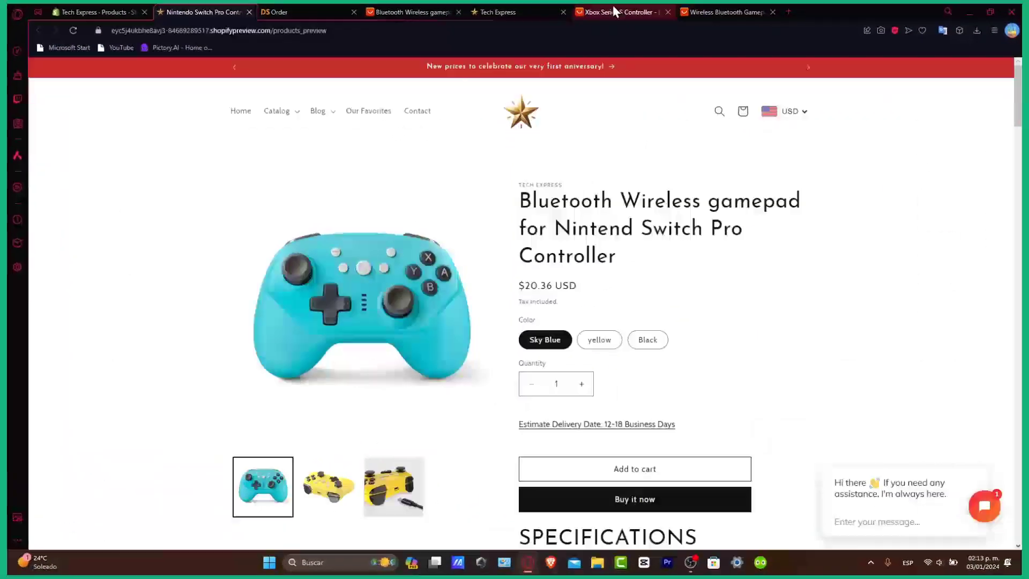
Check the AliExpress controller search results, then return to the Nintendo Switch controller product page
{"action": "left_click", "coordinate": [595, 76]}
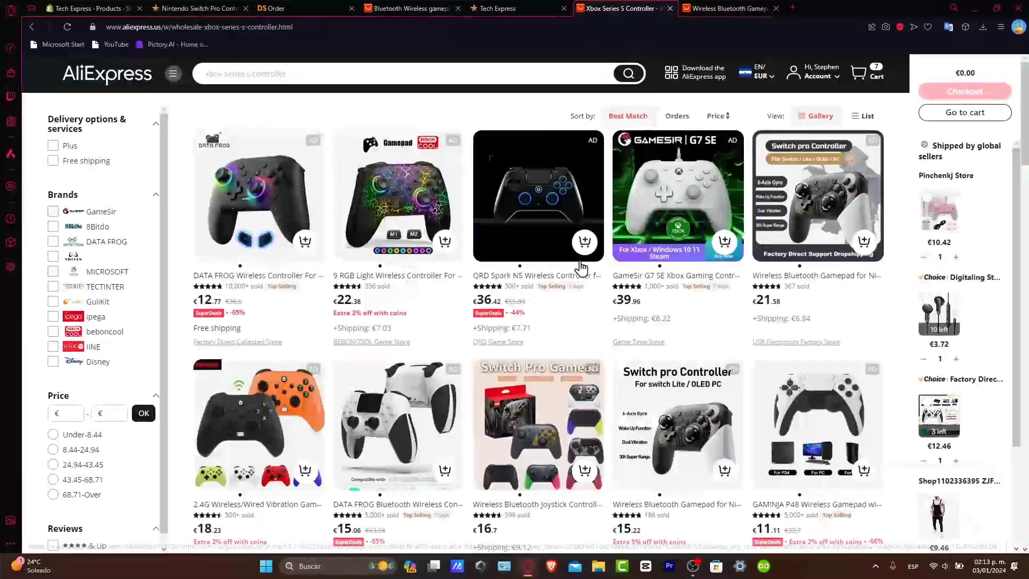
{"action": "left_click", "coordinate": [278, 8]}
{"action": "left_click", "coordinate": [193, 9]}
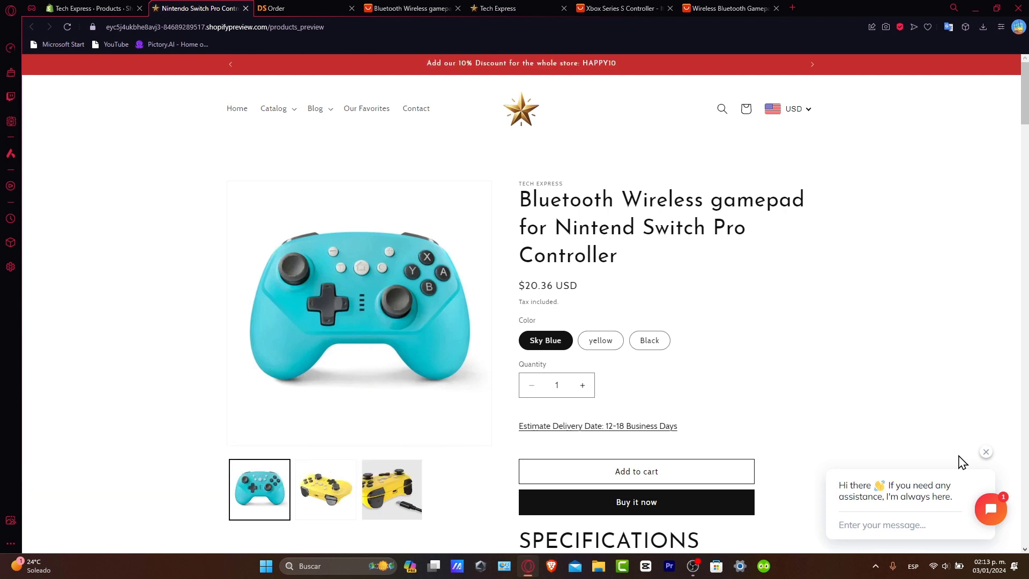
{"action": "scroll", "coordinate": [464, 439], "scroll_direction": "down", "scroll_amount": 2}
{"action": "scroll", "coordinate": [464, 440], "scroll_direction": "down", "scroll_amount": 4}
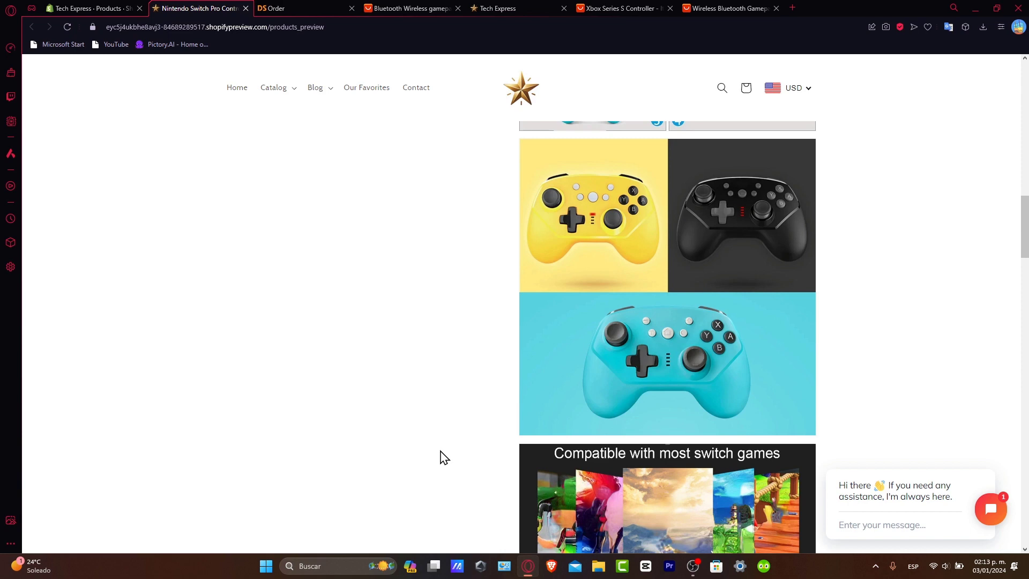
Go back to the Tech Express Products list and open the Home dashboard
{"action": "left_click", "coordinate": [113, 9]}
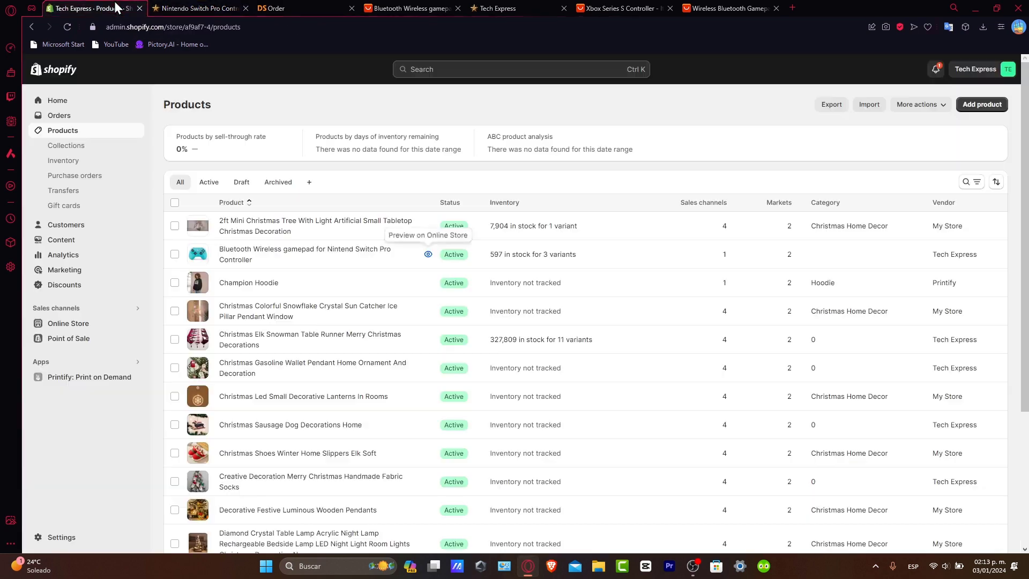
{"action": "left_click", "coordinate": [59, 72]}
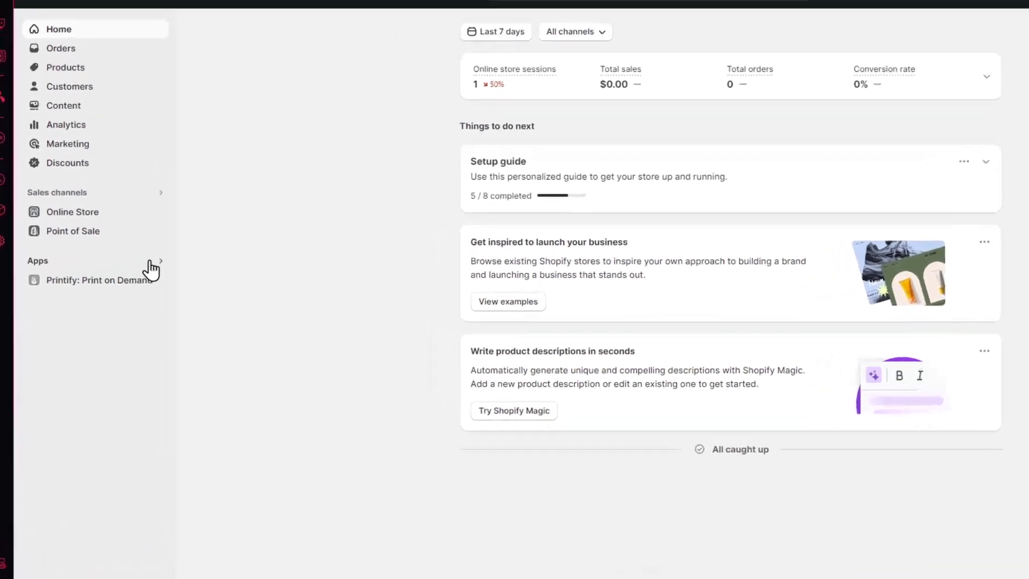
Search the Shopify App Store for 'whatsapp' apps
{"action": "left_click", "coordinate": [139, 282]}
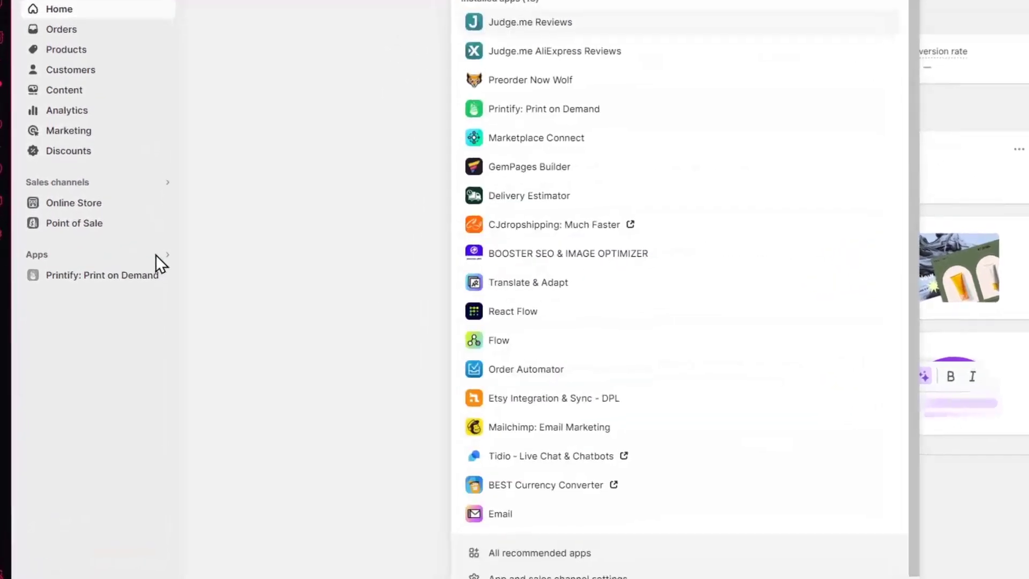
{"action": "type", "text": "wha"}
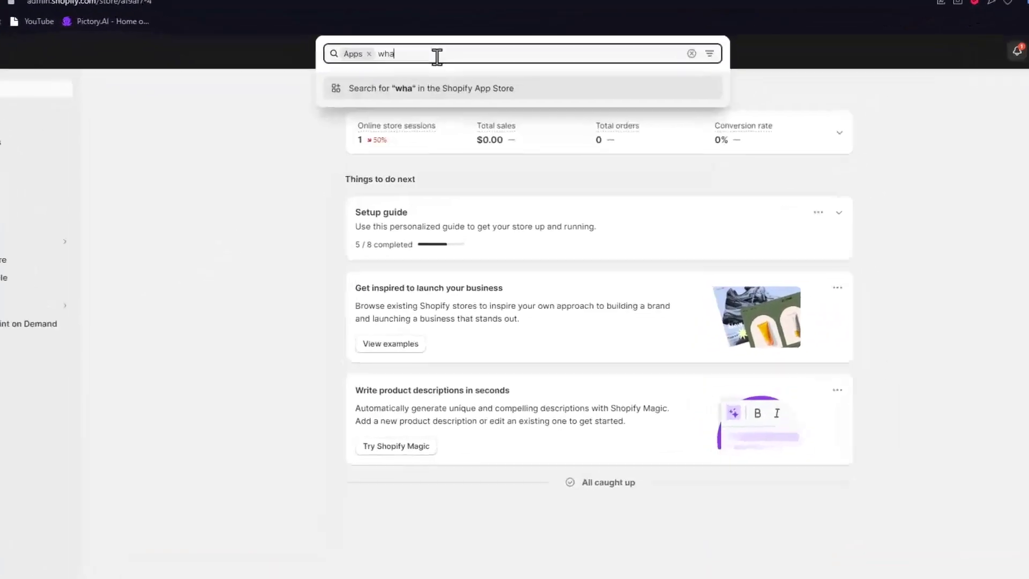
{"action": "type", "text": "tsa"}
{"action": "key", "text": "Return"}
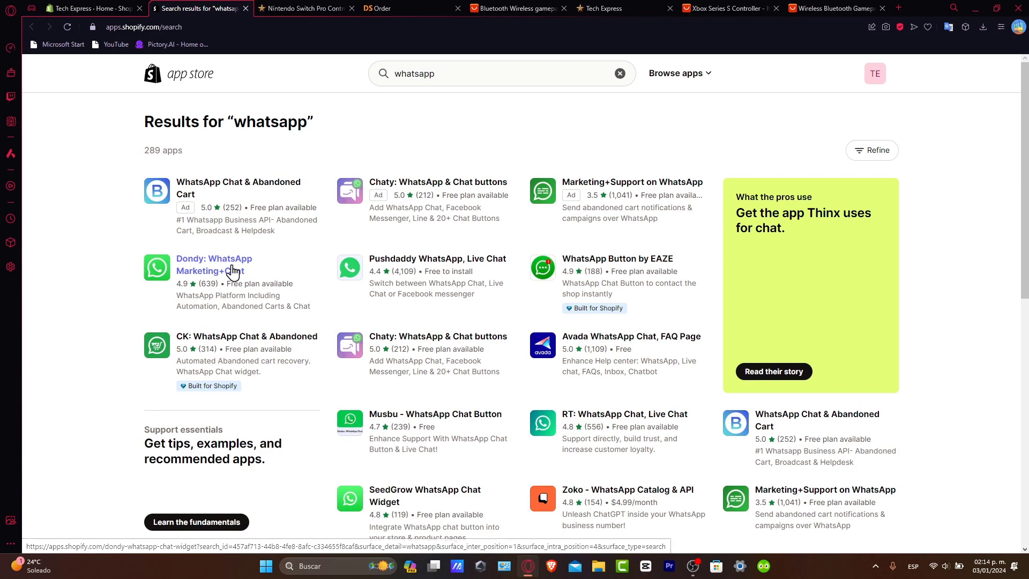
{"action": "left_click", "coordinate": [230, 269]}
{"action": "scroll", "coordinate": [230, 269], "scroll_direction": "down", "scroll_amount": 2}
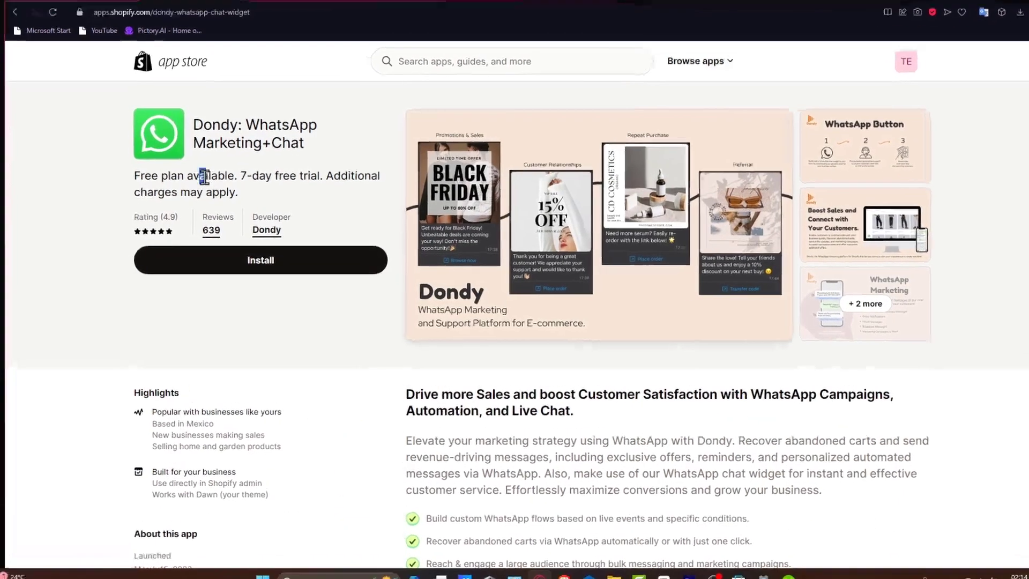
{"action": "mouse_move", "coordinate": [218, 184]}
{"action": "left_mouse_down"}
{"action": "mouse_move", "coordinate": [316, 184]}
{"action": "mouse_move", "coordinate": [324, 165]}
{"action": "mouse_move", "coordinate": [331, 207]}
{"action": "left_mouse_up"}
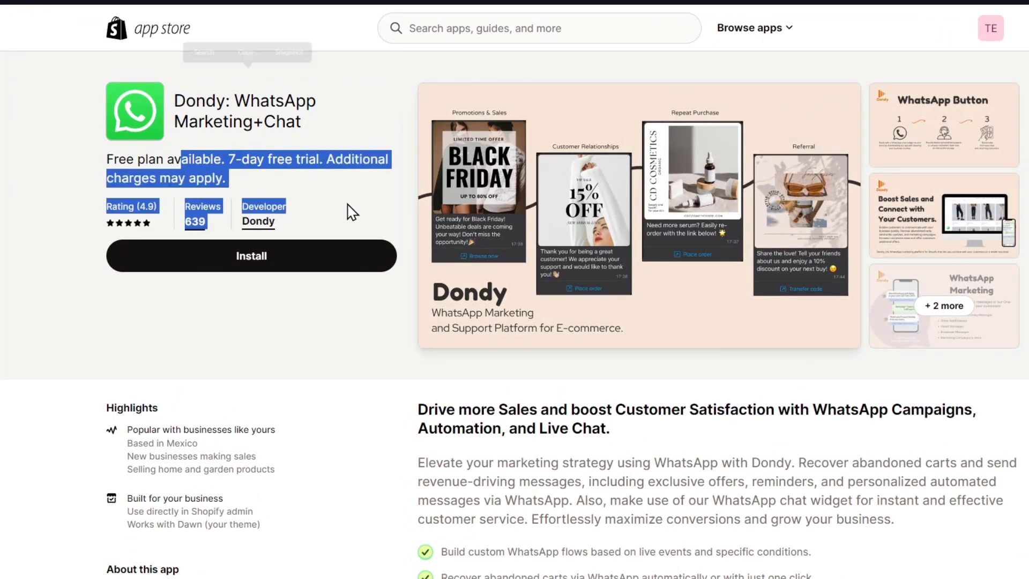
{"action": "scroll", "coordinate": [969, 443], "scroll_direction": "down", "scroll_amount": 5}
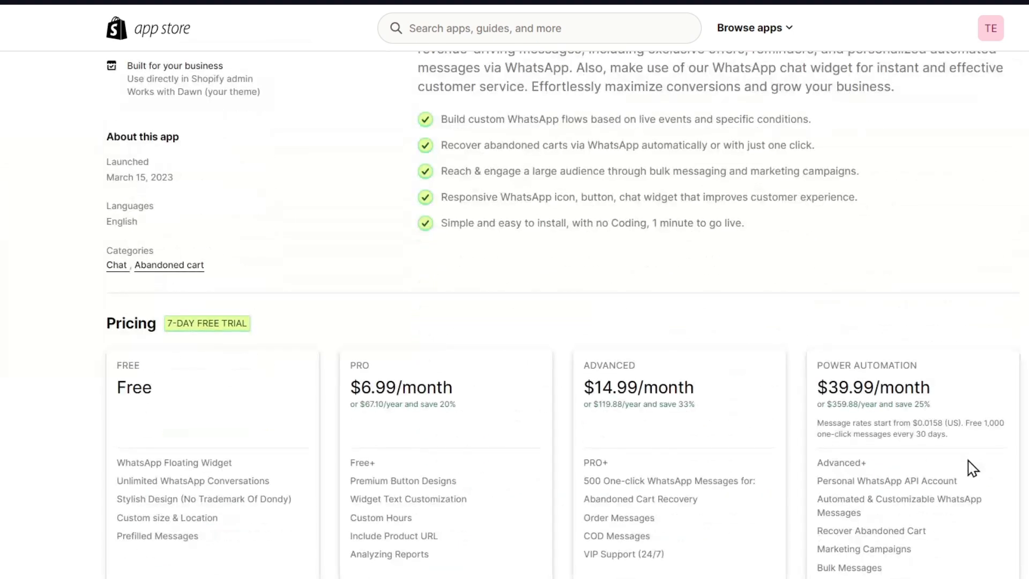
{"action": "scroll", "coordinate": [971, 469], "scroll_direction": "down", "scroll_amount": 3}
{"action": "scroll", "coordinate": [972, 469], "scroll_direction": "down", "scroll_amount": 8}
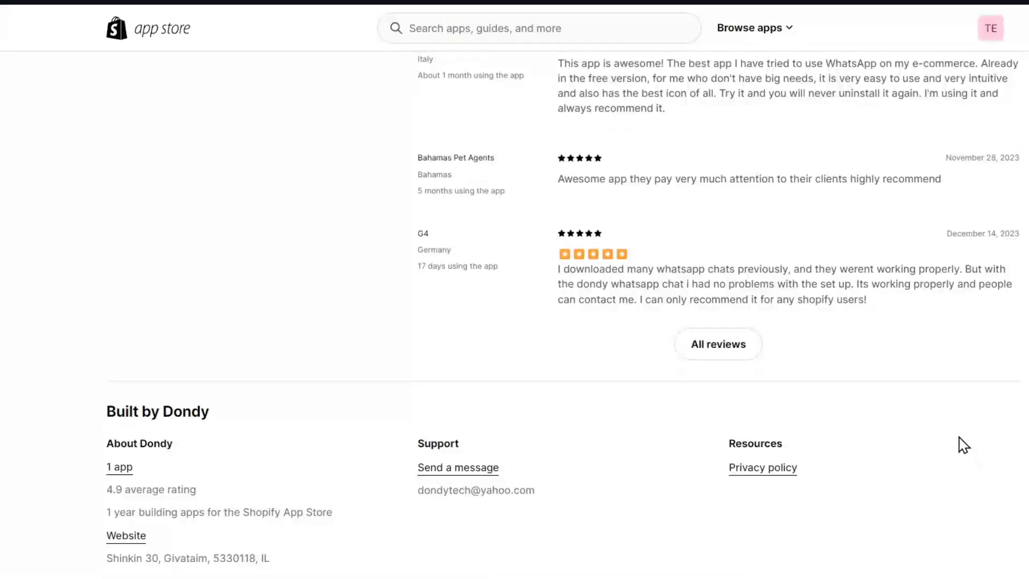
{"action": "scroll", "coordinate": [961, 422], "scroll_direction": "down", "scroll_amount": 5}
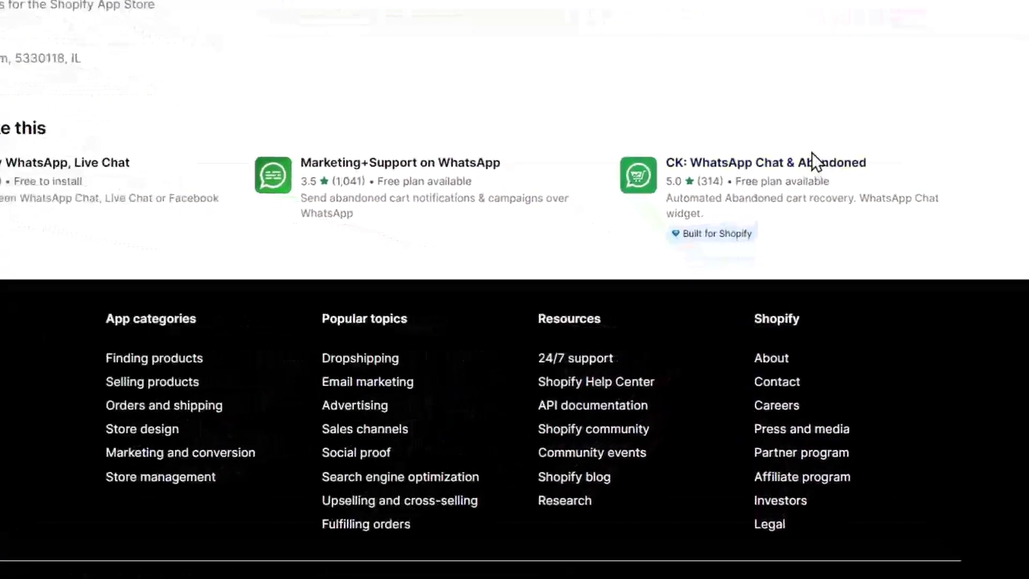
Open the CK: WhatsApp Chat & Abandoned app page and start installing it
{"action": "left_click", "coordinate": [812, 158]}
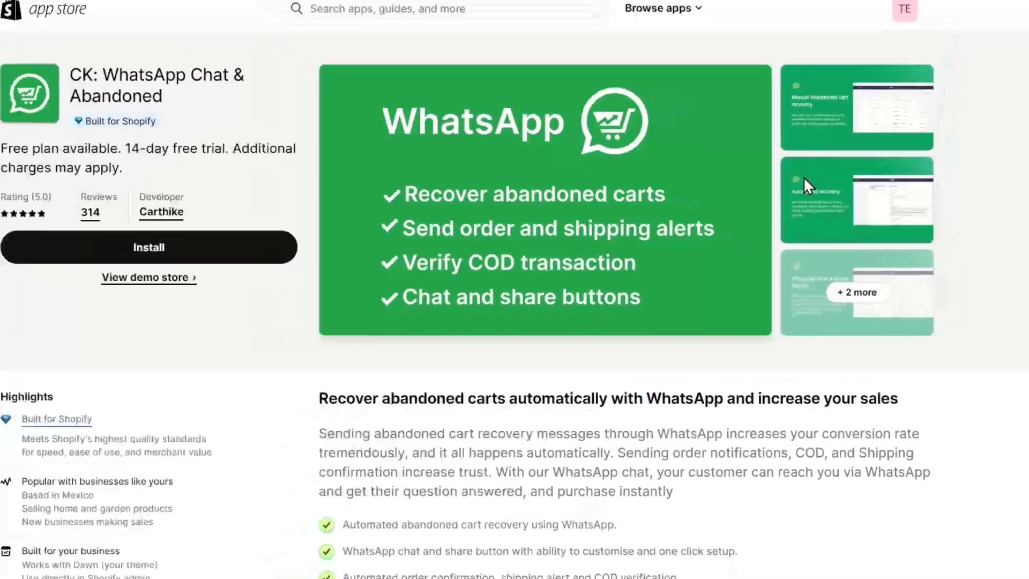
{"action": "scroll", "coordinate": [825, 297], "scroll_direction": "down", "scroll_amount": 10}
{"action": "scroll", "coordinate": [821, 297], "scroll_direction": "down", "scroll_amount": 2}
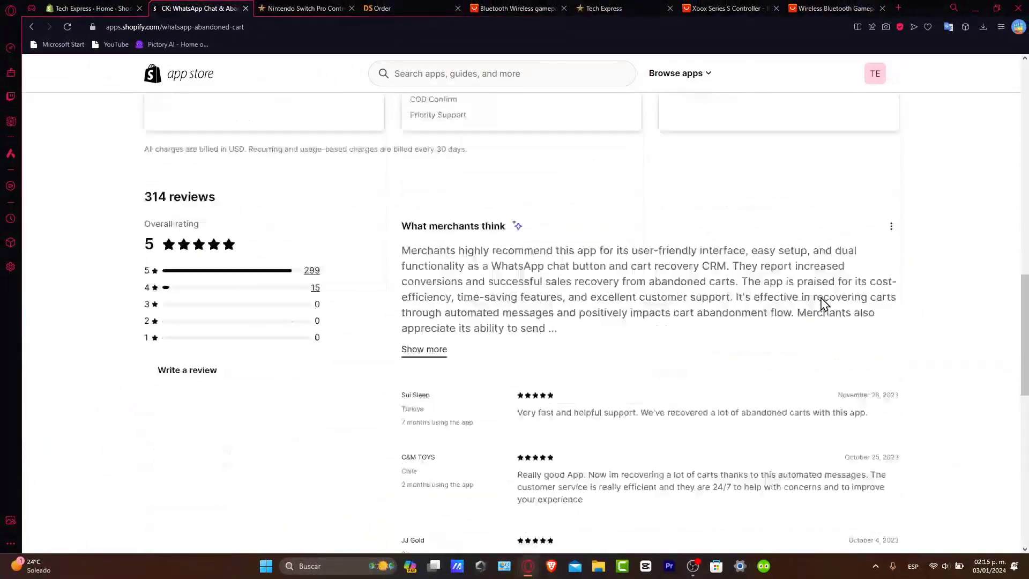
{"action": "scroll", "coordinate": [821, 297], "scroll_direction": "down", "scroll_amount": 1}
{"action": "scroll", "coordinate": [821, 296], "scroll_direction": "down", "scroll_amount": 3}
{"action": "scroll", "coordinate": [821, 296], "scroll_direction": "up", "scroll_amount": 15}
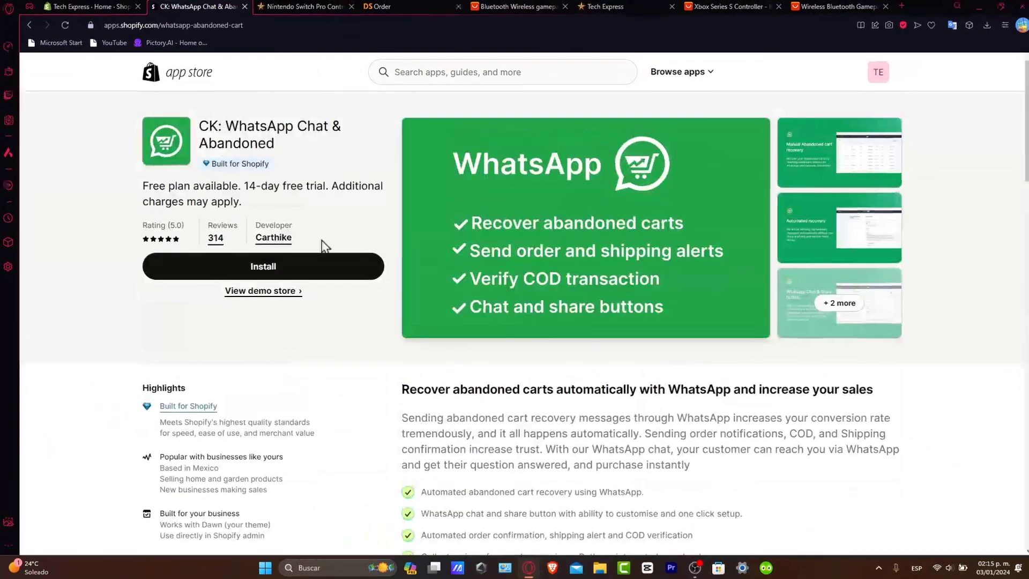
{"action": "left_click", "coordinate": [188, 262]}
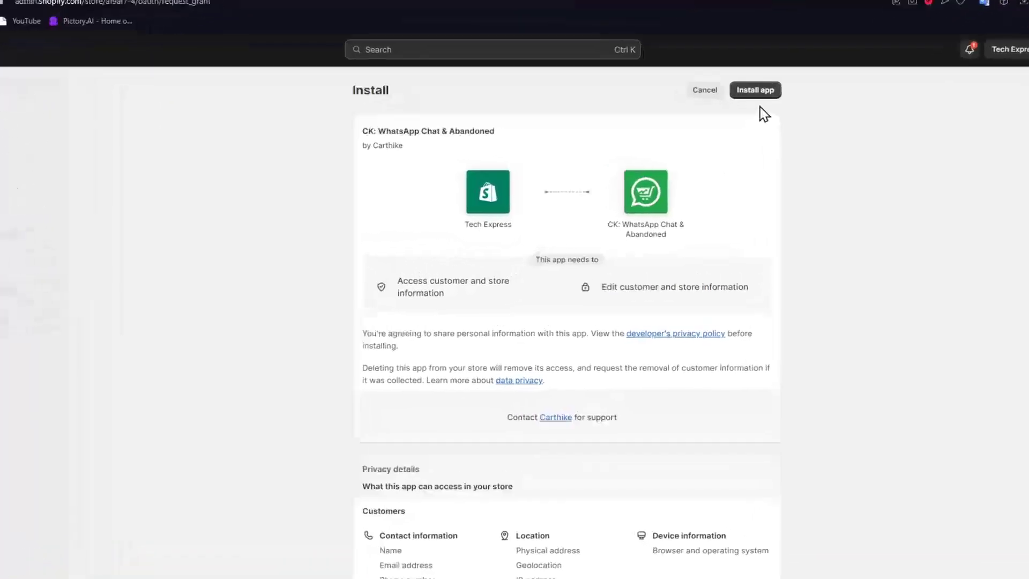
Approve the permissions to install CK: WhatsApp Chat & Abandoned on Tech Express
{"action": "left_click", "coordinate": [782, 71]}
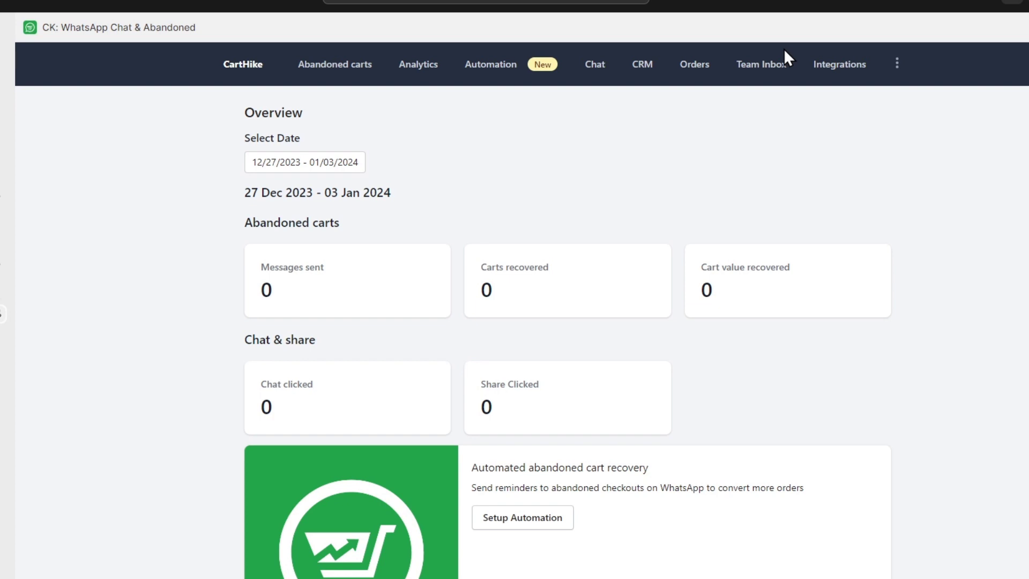
{"action": "scroll", "coordinate": [784, 51], "scroll_direction": "down", "scroll_amount": 1}
{"action": "scroll", "coordinate": [774, 166], "scroll_direction": "down", "scroll_amount": 5}
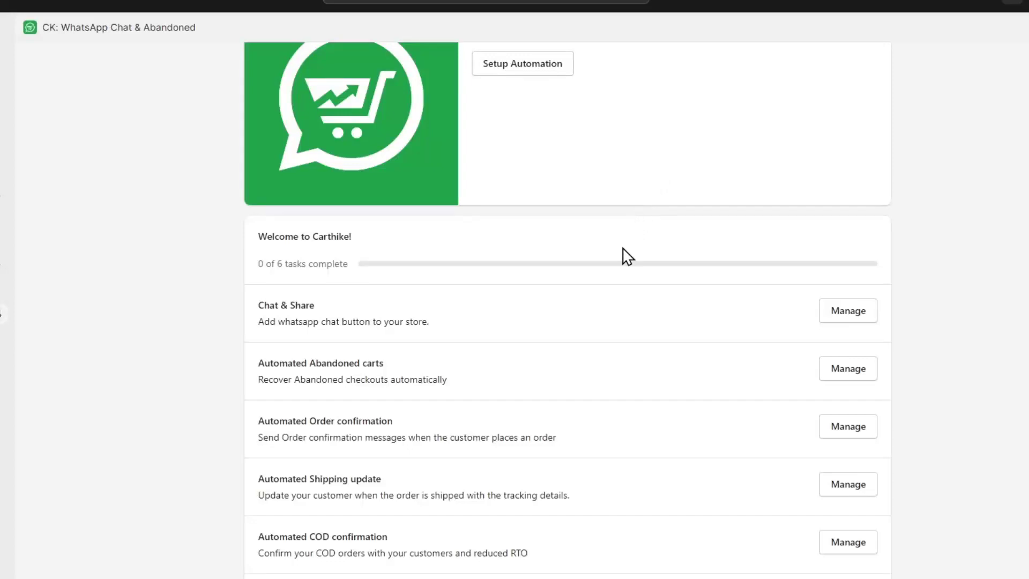
Review the app's setup tasks and open Manage for Chat & Share
{"action": "left_click_drag", "start_coordinate": [293, 306], "coordinate": [434, 330]}
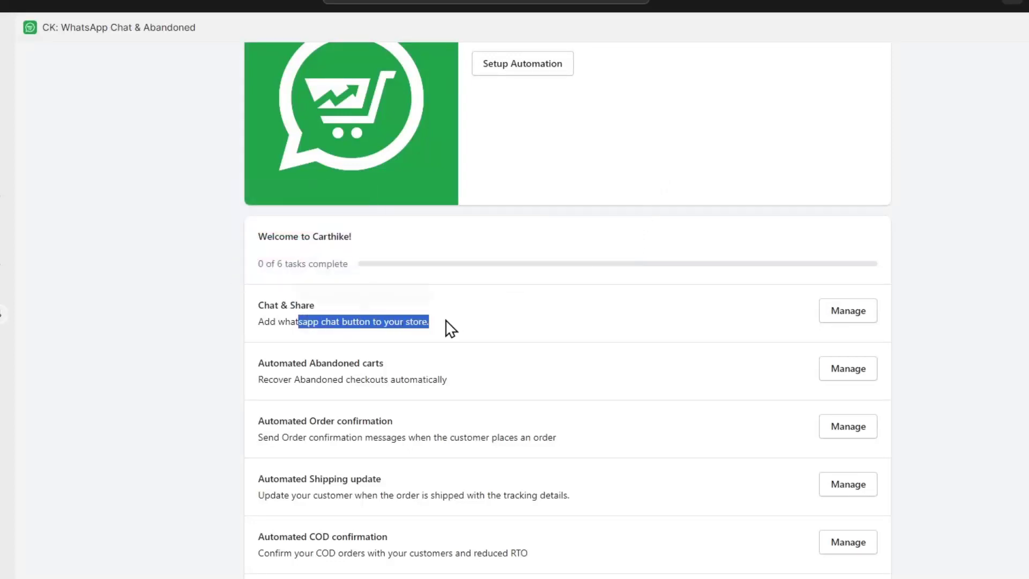
{"action": "left_click_drag", "start_coordinate": [257, 383], "coordinate": [475, 387]}
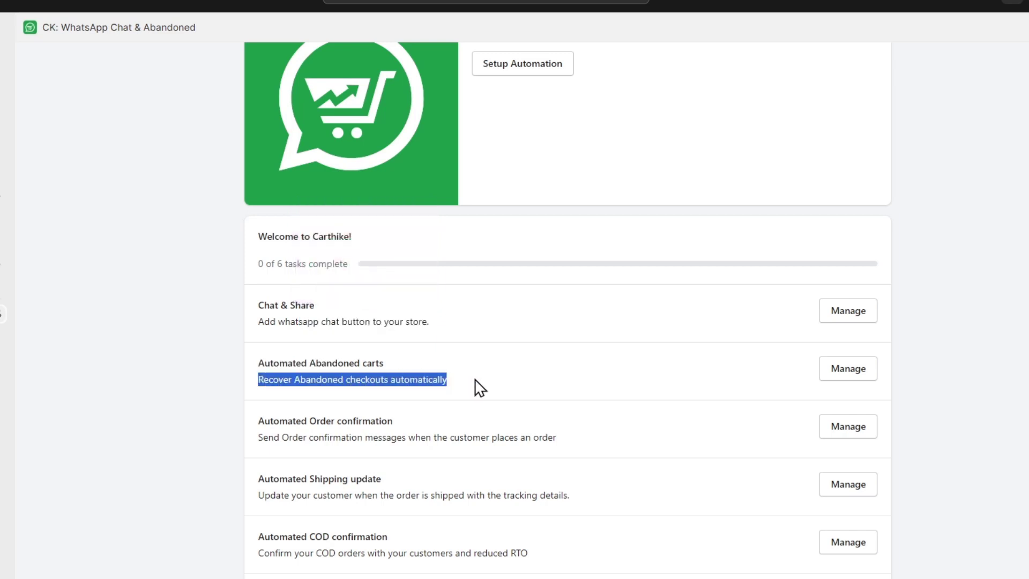
{"action": "left_click_drag", "start_coordinate": [269, 439], "coordinate": [556, 443]}
{"action": "scroll", "coordinate": [520, 468], "scroll_direction": "down", "scroll_amount": 1}
{"action": "scroll", "coordinate": [462, 494], "scroll_direction": "up", "scroll_amount": 1}
{"action": "scroll", "coordinate": [548, 570], "scroll_direction": "up", "scroll_amount": 5}
{"action": "scroll", "coordinate": [542, 561], "scroll_direction": "down", "scroll_amount": 2}
{"action": "scroll", "coordinate": [542, 560], "scroll_direction": "down", "scroll_amount": 4}
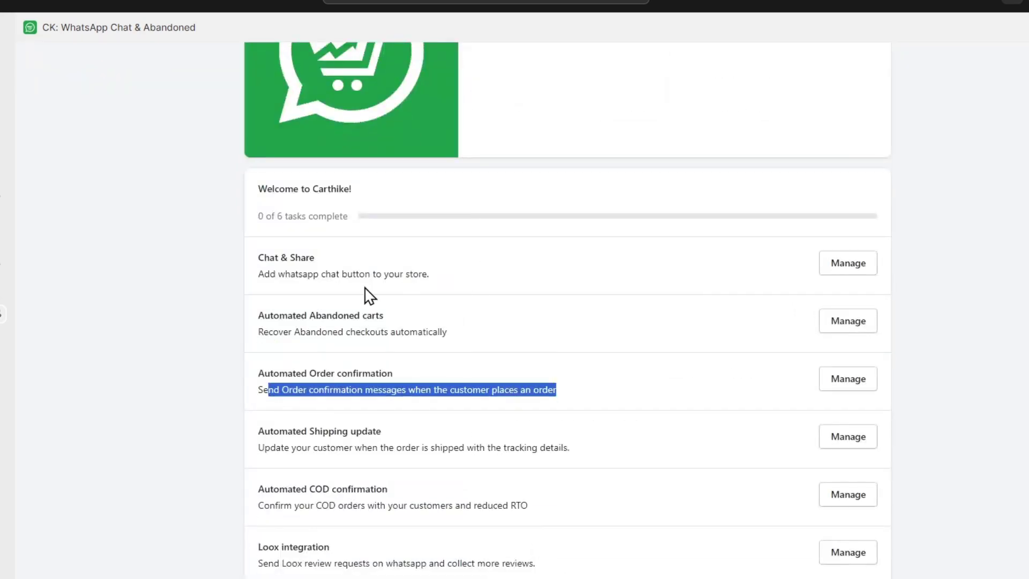
{"action": "left_click_drag", "start_coordinate": [258, 275], "coordinate": [409, 280]}
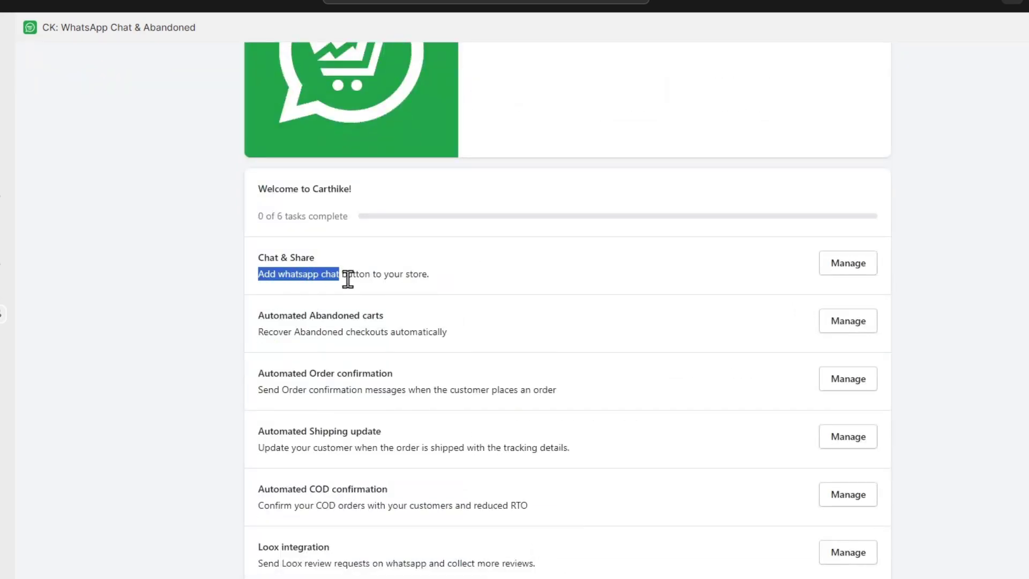
{"action": "left_click", "coordinate": [398, 278]}
Switch on WhatsApp chat and enter the store's WhatsApp phone number
{"action": "left_click", "coordinate": [840, 269]}
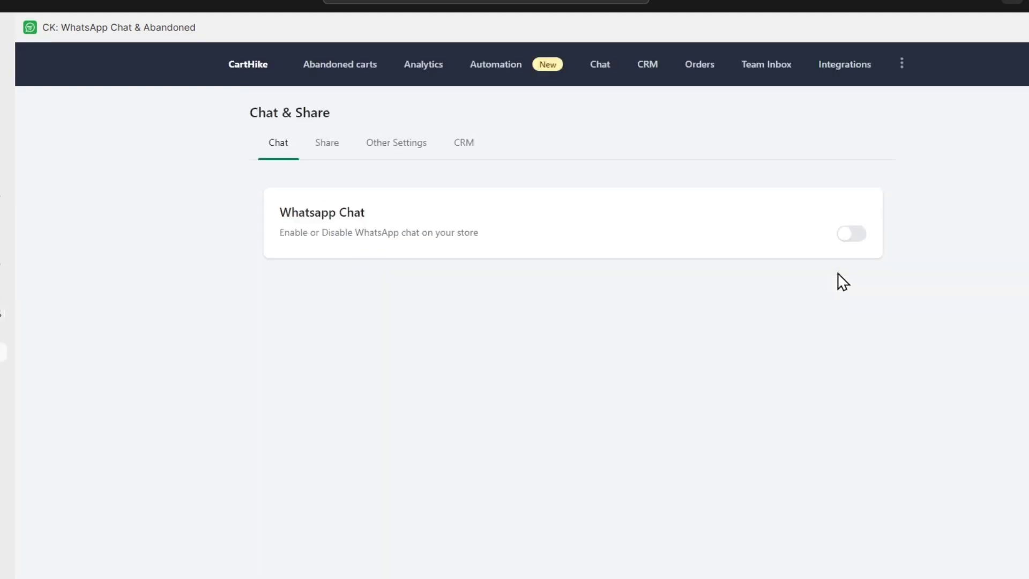
{"action": "left_click_drag", "start_coordinate": [365, 213], "coordinate": [321, 211]}
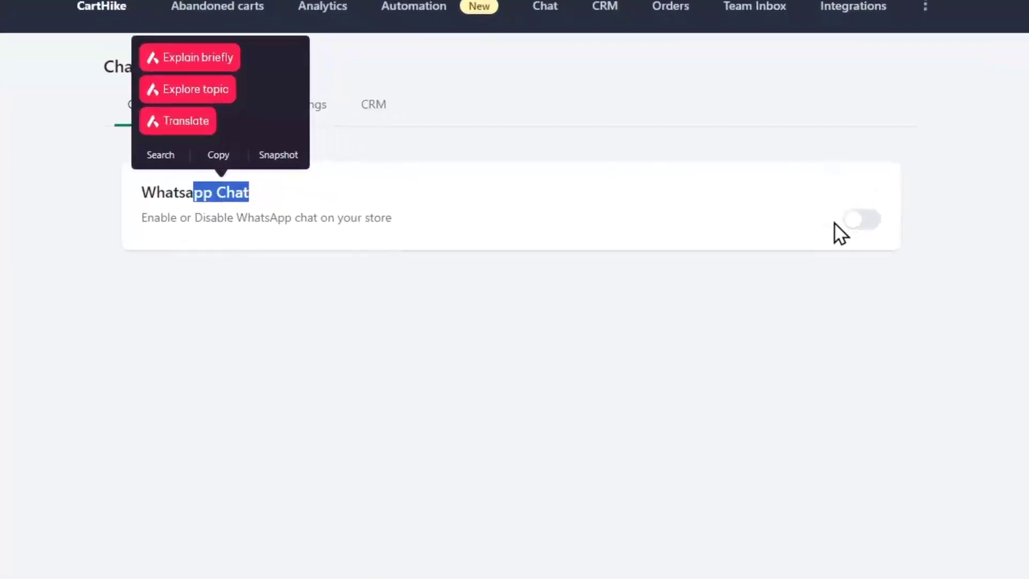
{"action": "left_click", "coordinate": [865, 222]}
{"action": "left_click", "coordinate": [860, 223]}
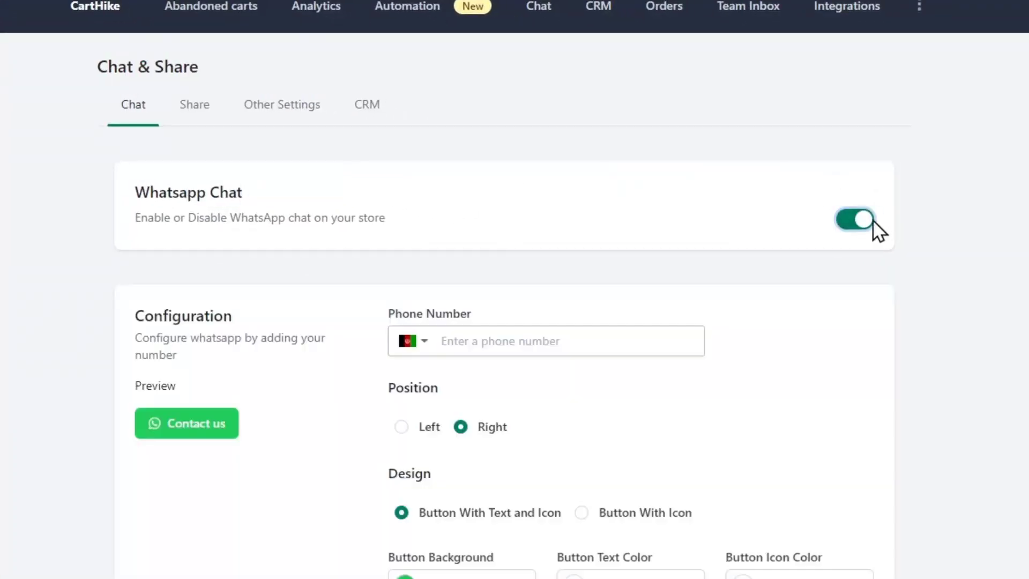
{"action": "scroll", "coordinate": [794, 291], "scroll_direction": "down", "scroll_amount": 4}
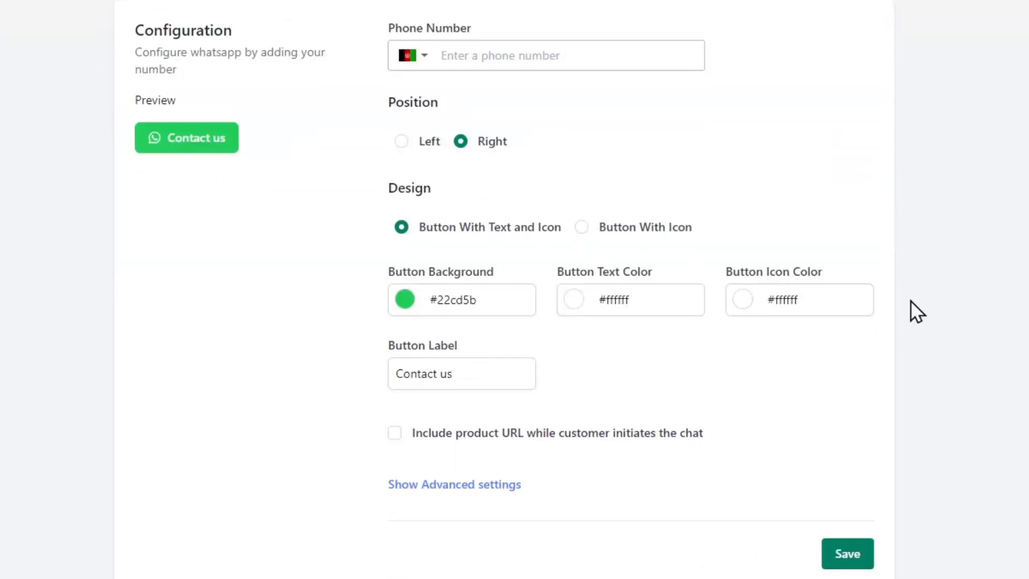
{"action": "scroll", "coordinate": [505, 290], "scroll_direction": "up", "scroll_amount": 1}
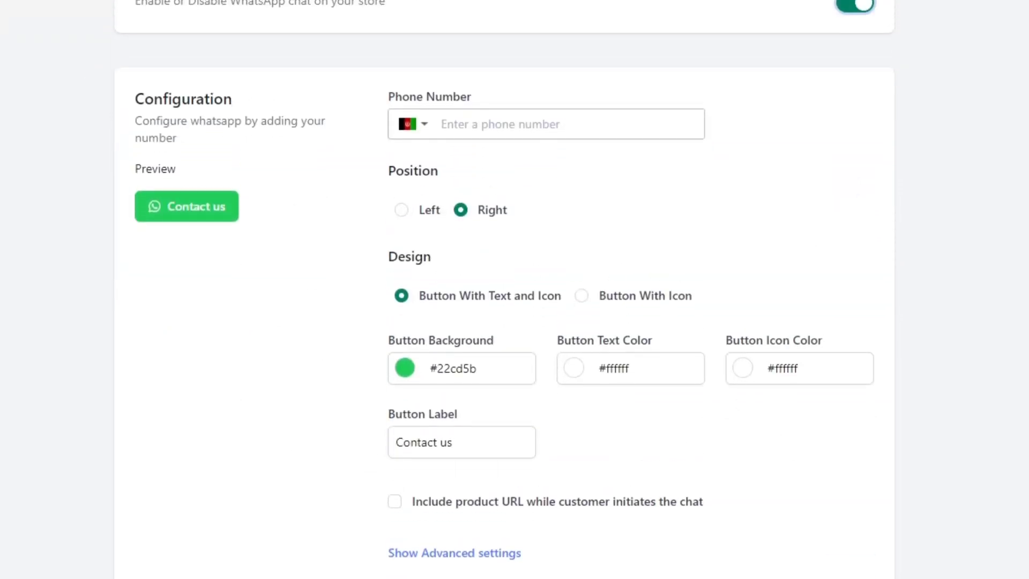
{"action": "scroll", "coordinate": [504, 290], "scroll_direction": "down", "scroll_amount": 1}
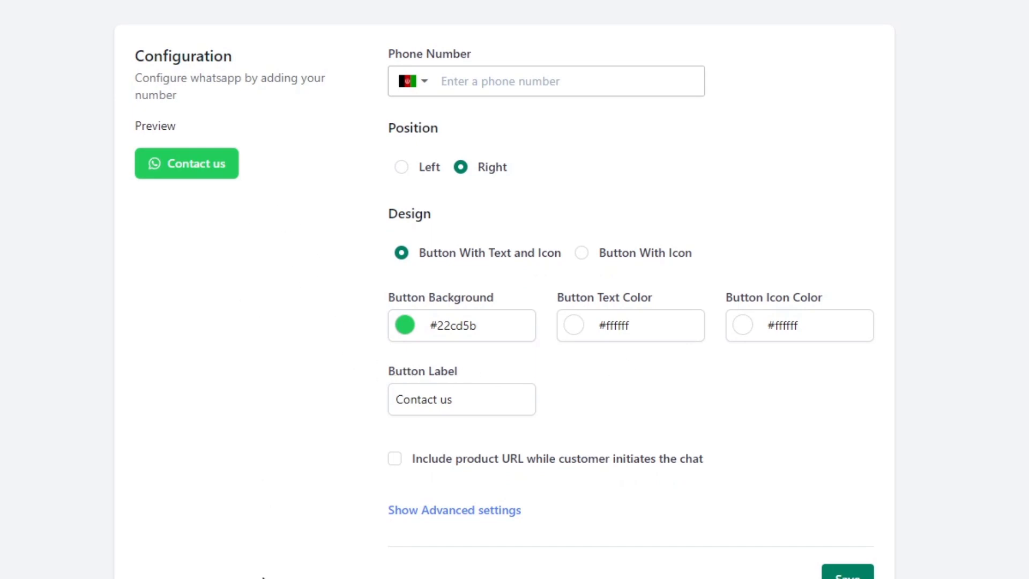
{"action": "left_click", "coordinate": [431, 85]}
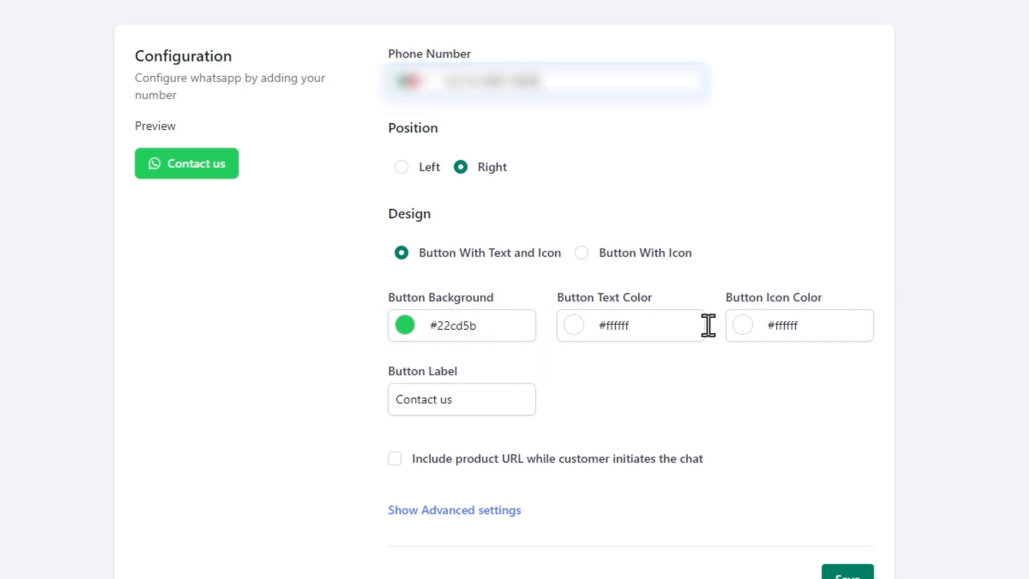
Relabel the chat button 'Chat now', include product URLs, and reveal advanced settings
{"action": "left_click", "coordinate": [475, 394]}
{"action": "key", "text": "ctrl+shift+Left"}
{"action": "key", "text": "ctrl+shift+Left"}
{"action": "type", "text": "Ch"}
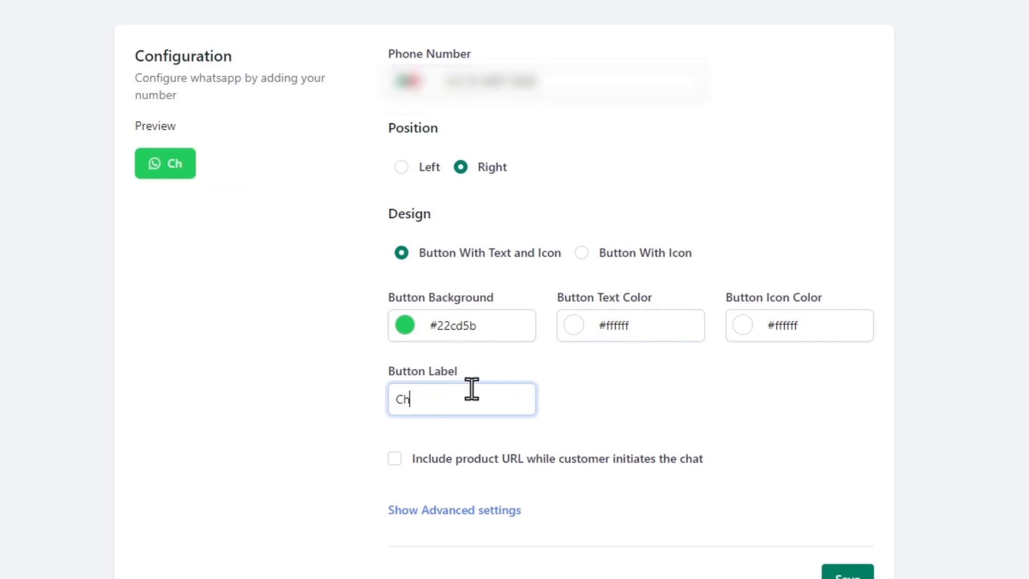
{"action": "type", "text": "at now"}
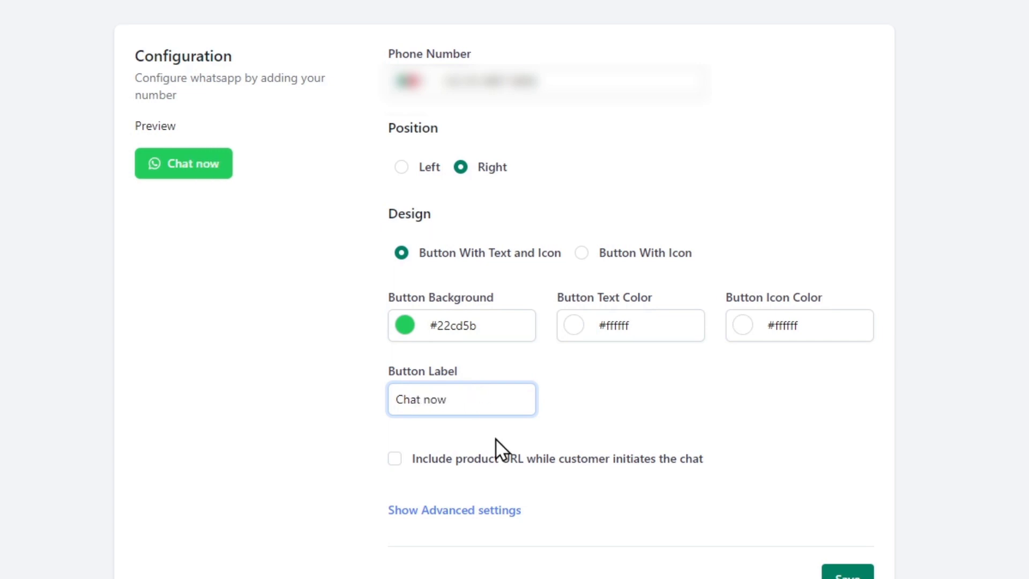
{"action": "left_click", "coordinate": [546, 467]}
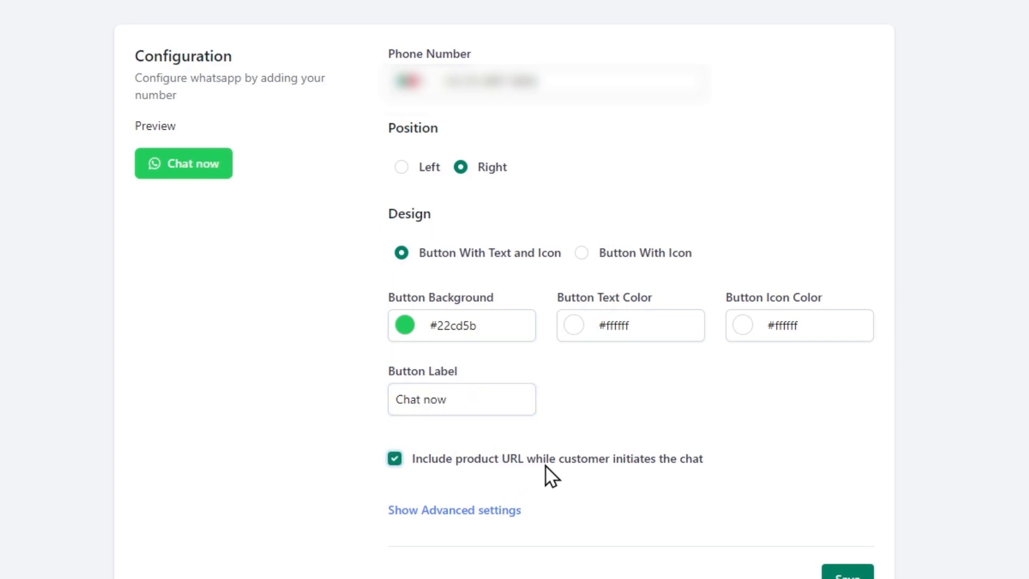
{"action": "left_click", "coordinate": [487, 512]}
{"action": "scroll", "coordinate": [735, 455], "scroll_direction": "down", "scroll_amount": 4}
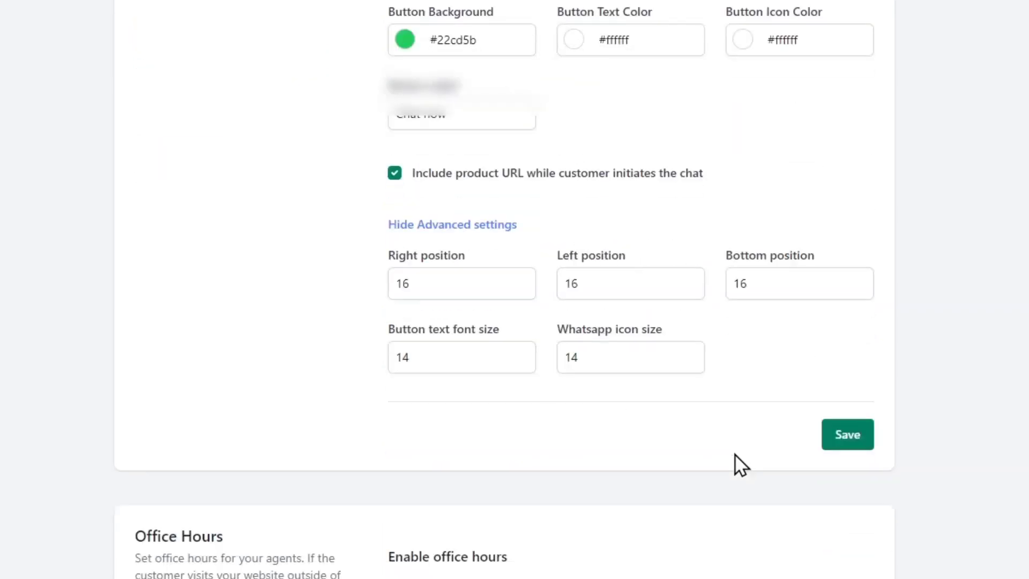
Save the chat button, then enable and save the welcome message and multi-number widget
{"action": "left_click", "coordinate": [837, 435]}
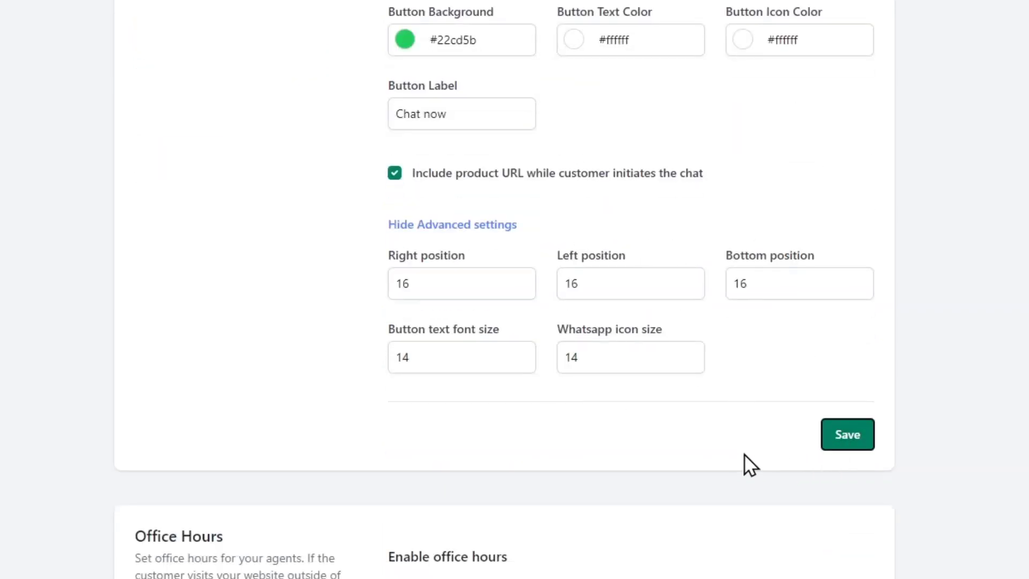
{"action": "scroll", "coordinate": [728, 450], "scroll_direction": "down", "scroll_amount": 4}
{"action": "scroll", "coordinate": [726, 464], "scroll_direction": "down", "scroll_amount": 4}
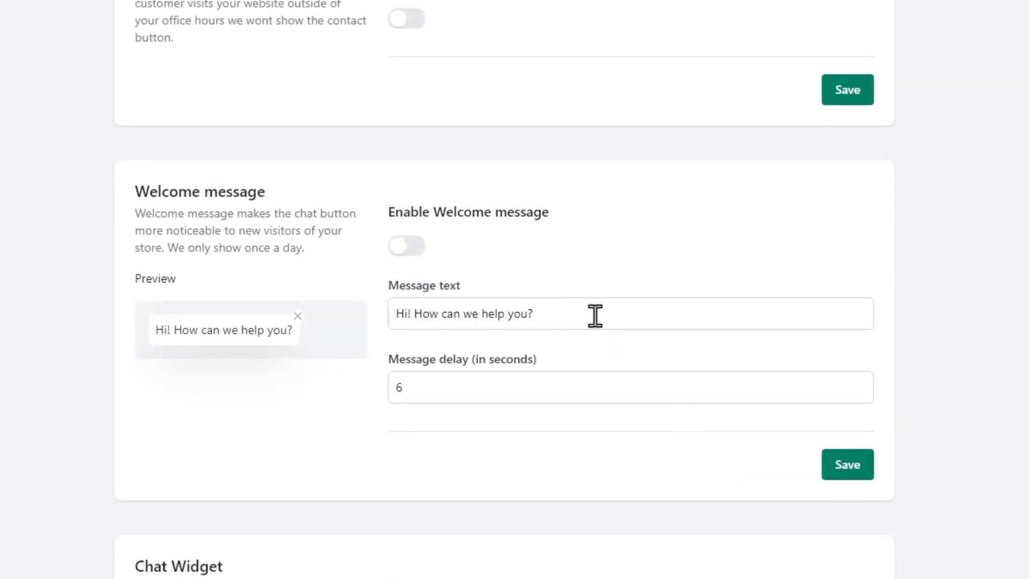
{"action": "left_click", "coordinate": [411, 250]}
{"action": "left_click", "coordinate": [547, 313]}
{"action": "left_click", "coordinate": [581, 272]}
{"action": "left_click", "coordinate": [870, 364]}
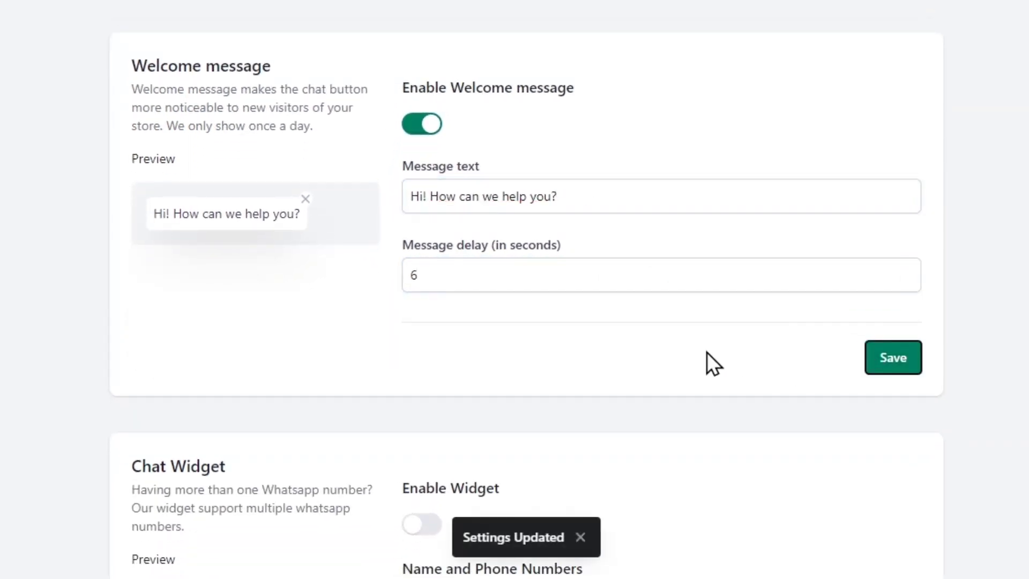
{"action": "scroll", "coordinate": [707, 354], "scroll_direction": "down", "scroll_amount": 4}
{"action": "left_click", "coordinate": [426, 226]}
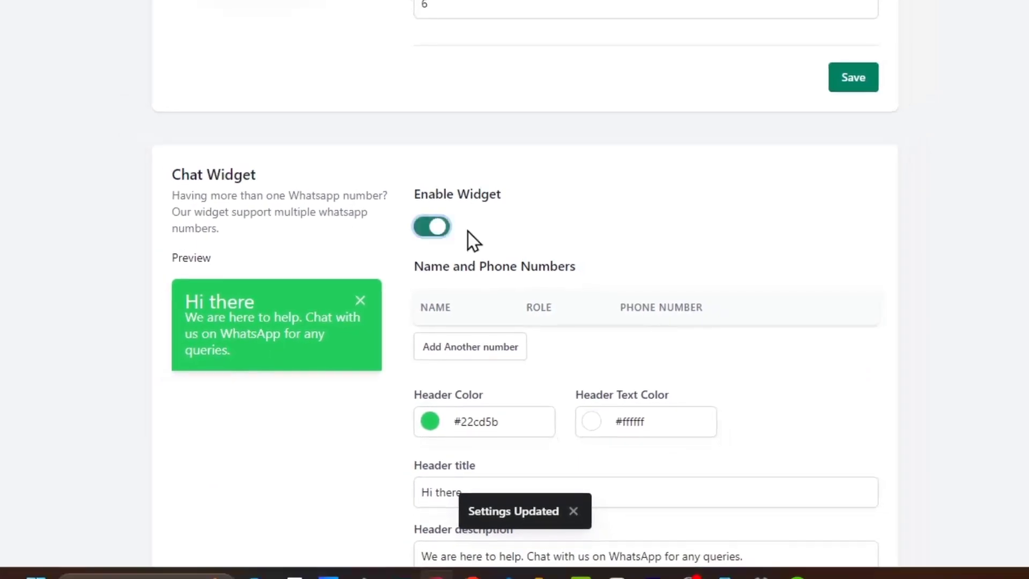
{"action": "scroll", "coordinate": [627, 245], "scroll_direction": "down", "scroll_amount": 2}
{"action": "left_click", "coordinate": [852, 499]}
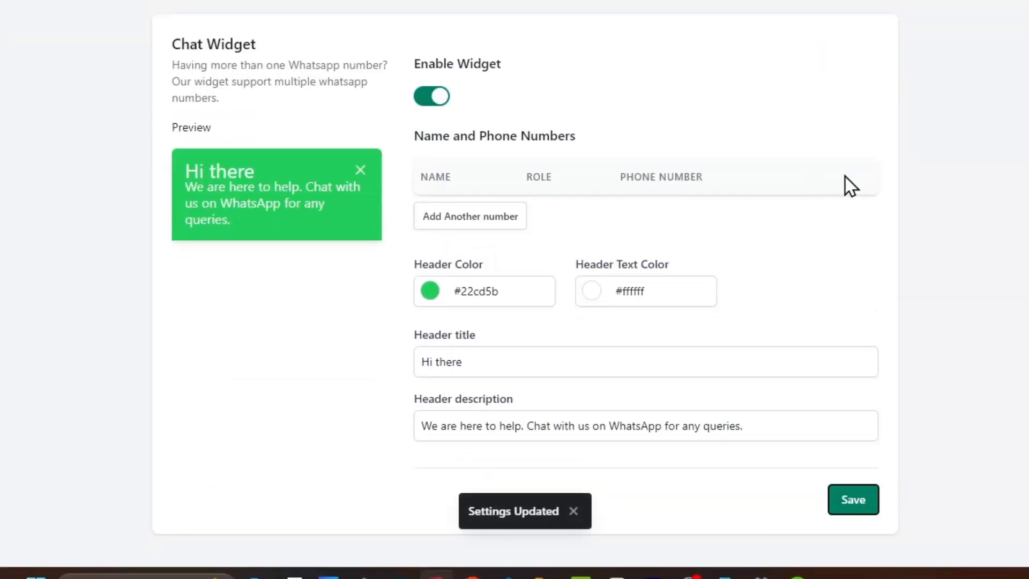
{"action": "scroll", "coordinate": [853, 242], "scroll_direction": "up", "scroll_amount": 5}
{"action": "scroll", "coordinate": [848, 314], "scroll_direction": "up", "scroll_amount": 5}
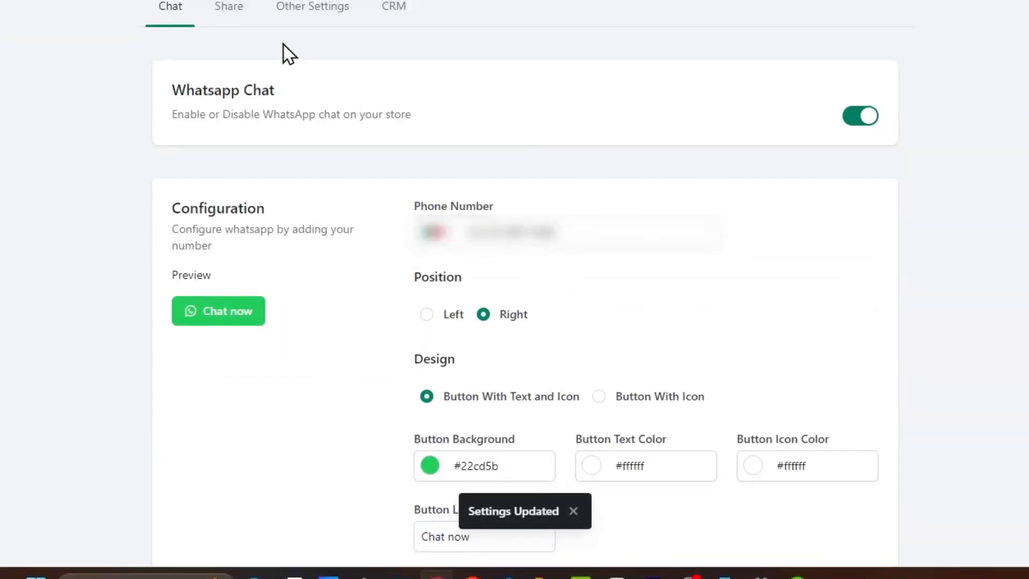
Turn on the Whatsapp Share toggle in the app's Share settings
{"action": "left_click", "coordinate": [236, 12]}
{"action": "left_click", "coordinate": [314, 17]}
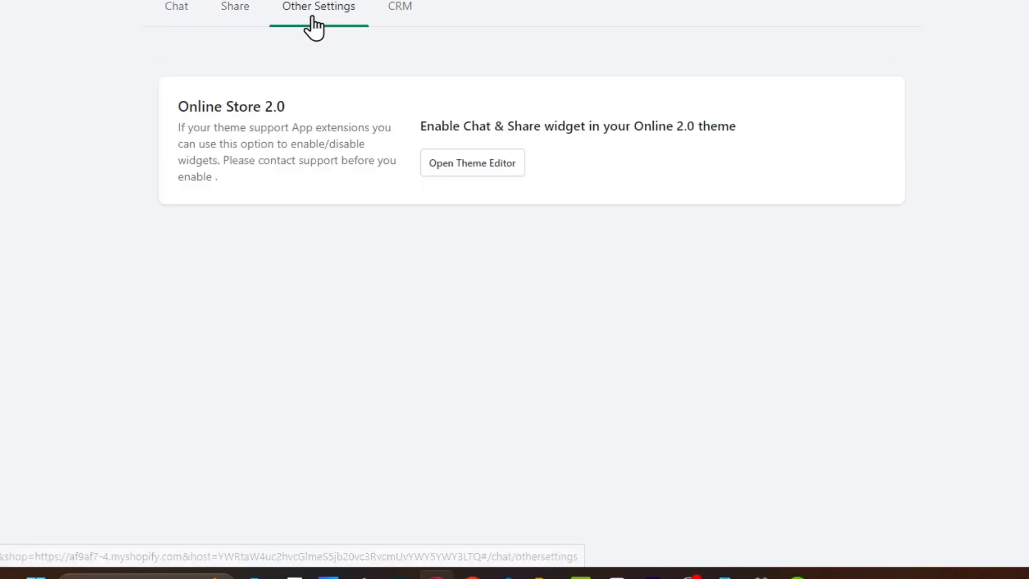
{"action": "left_click", "coordinate": [249, 8]}
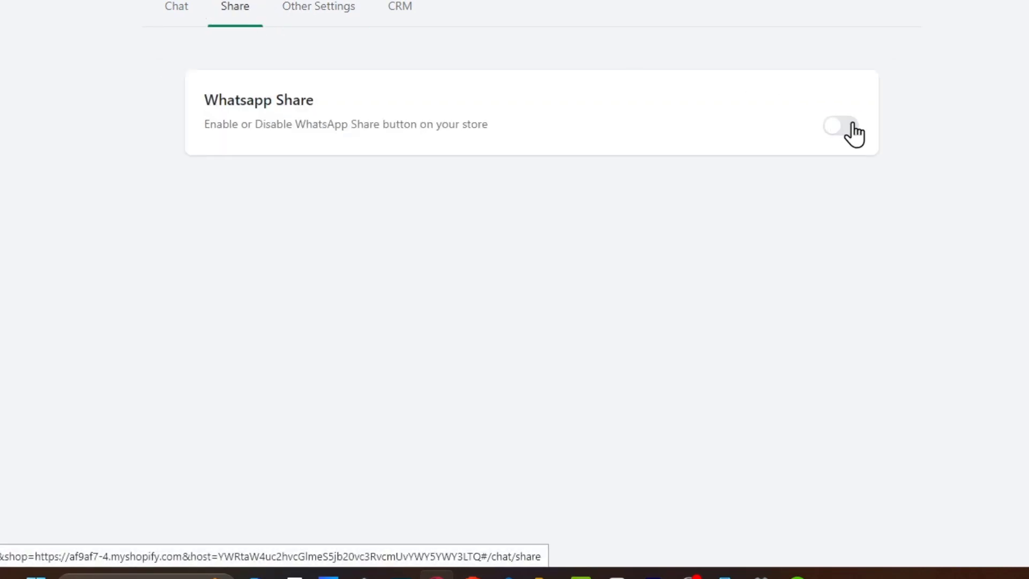
{"action": "left_click", "coordinate": [842, 125]}
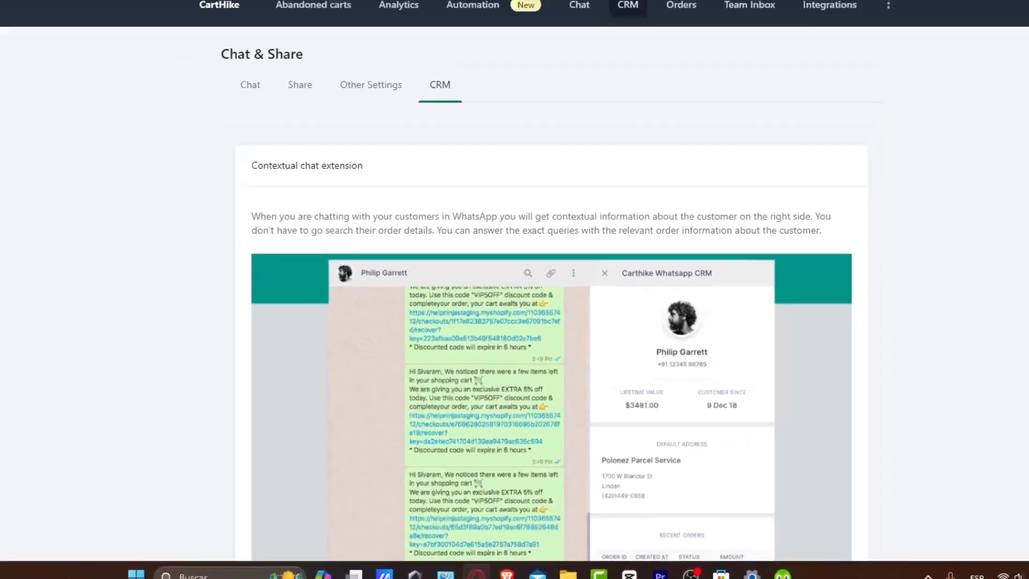
Toggle on the Whatsapp Chat & Share app embed in the Dawn theme editor
{"action": "left_click", "coordinate": [80, 9]}
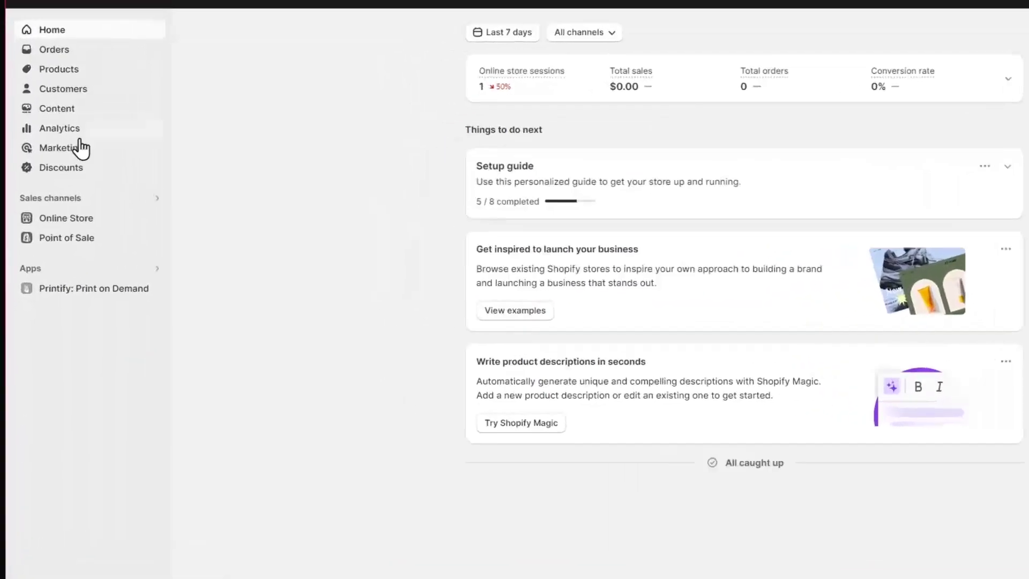
{"action": "left_click", "coordinate": [65, 243]}
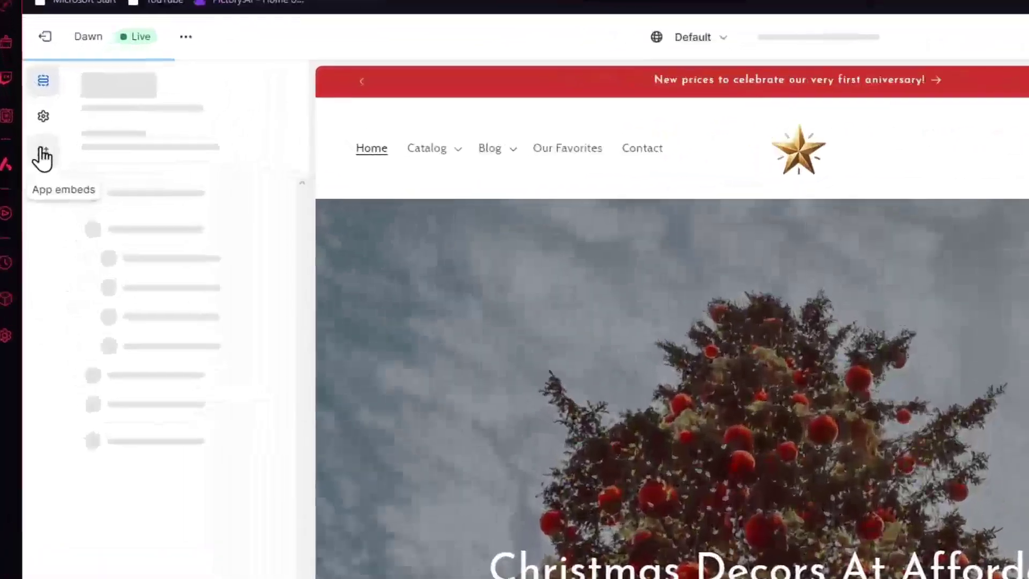
{"action": "left_click", "coordinate": [36, 146]}
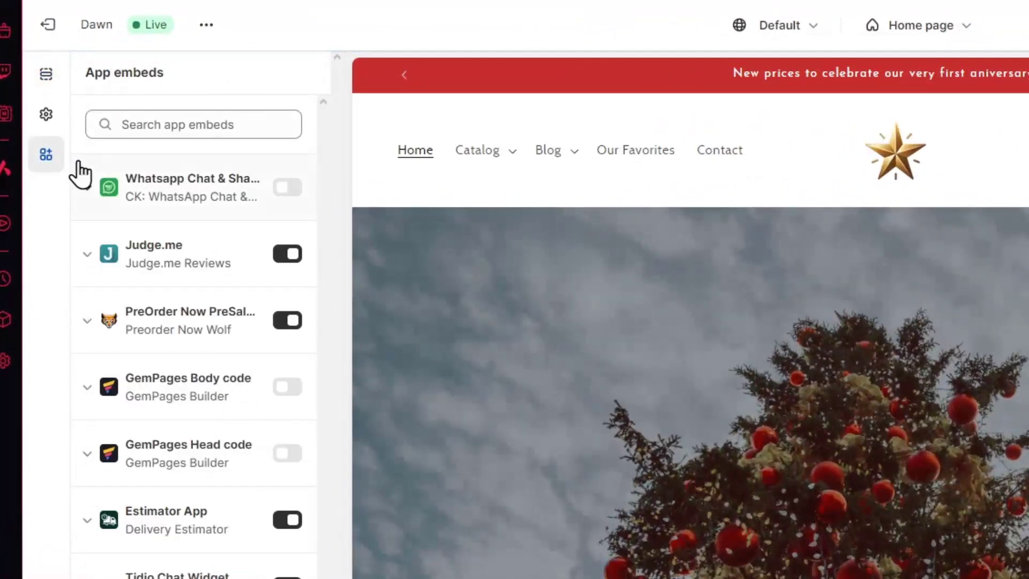
{"action": "left_click", "coordinate": [288, 190]}
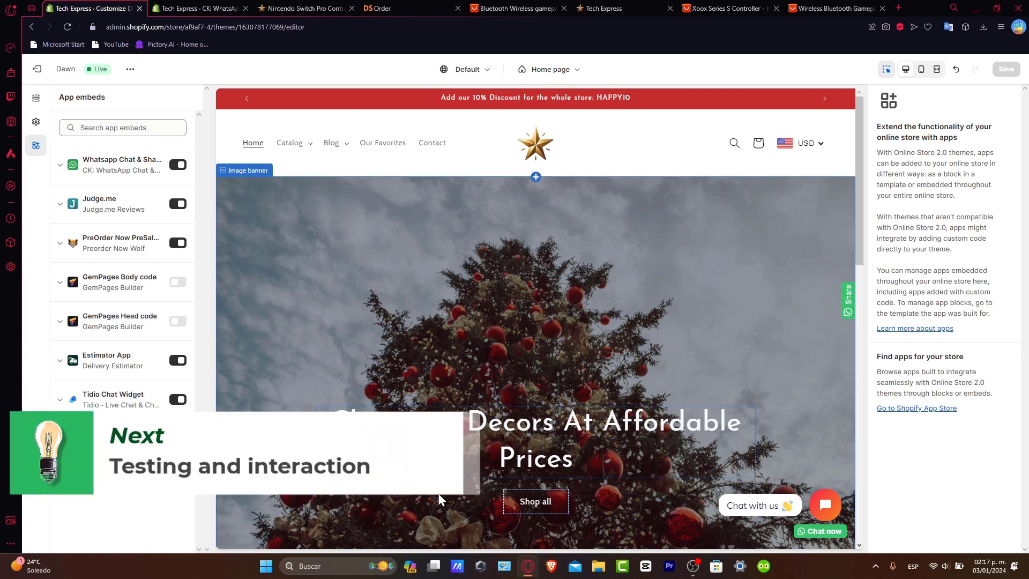
{"action": "scroll", "coordinate": [439, 507], "scroll_direction": "down", "scroll_amount": 2}
On the live storefront, dismiss the admin bar and launch the green Chat now WhatsApp button
{"action": "left_click", "coordinate": [351, 573]}
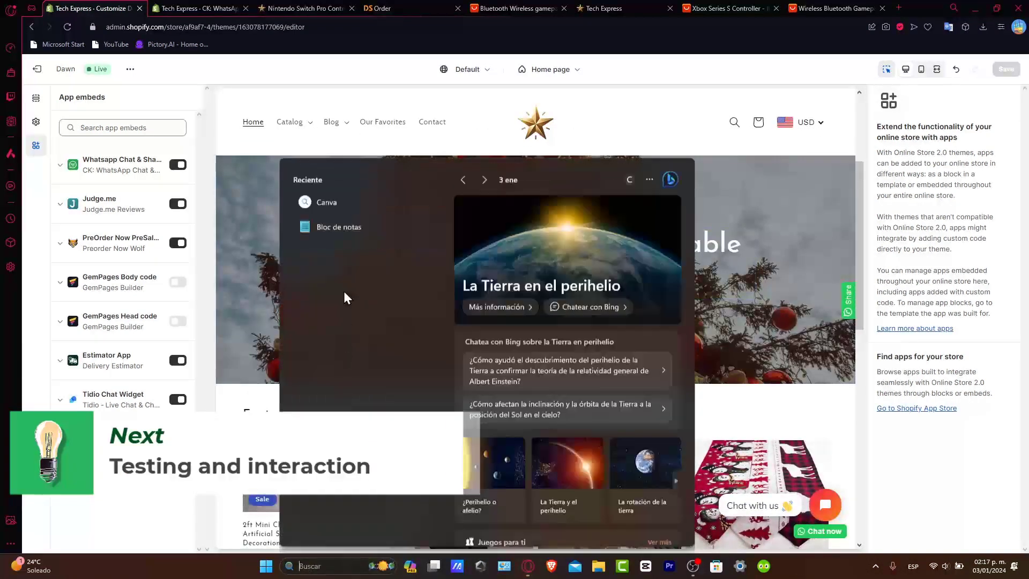
{"action": "type", "text": "what"}
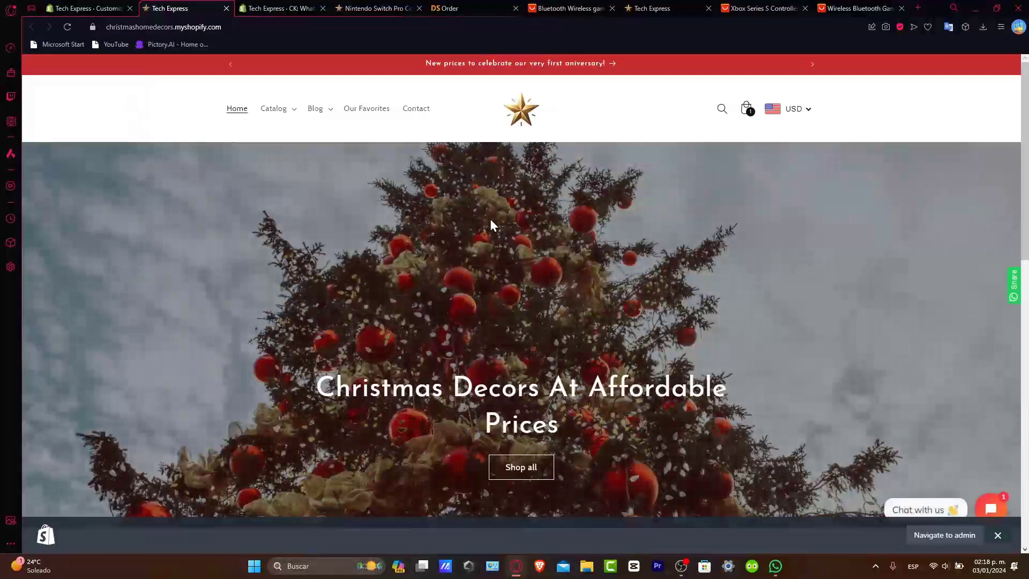
{"action": "scroll", "coordinate": [738, 313], "scroll_direction": "down", "scroll_amount": 10}
{"action": "left_click", "coordinate": [998, 535]}
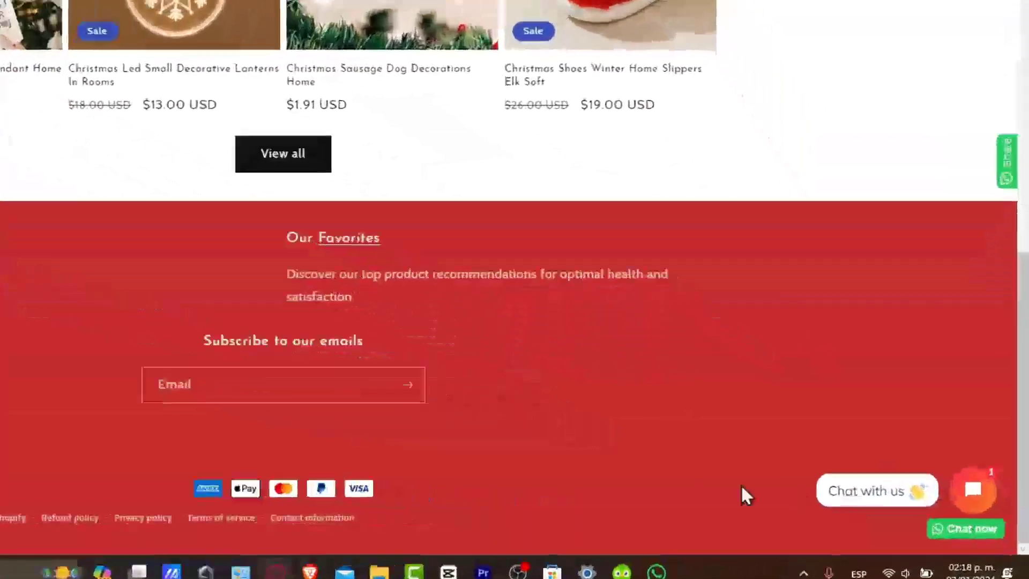
{"action": "left_click", "coordinate": [988, 534]}
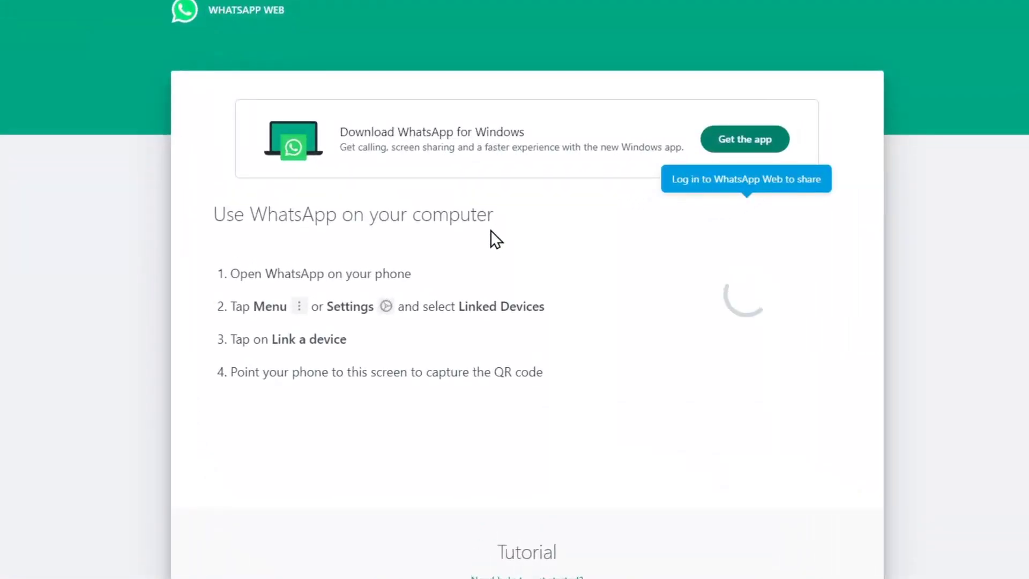
{"action": "scroll", "coordinate": [715, 323], "scroll_direction": "down", "scroll_amount": 3}
{"action": "scroll", "coordinate": [690, 369], "scroll_direction": "up", "scroll_amount": 3}
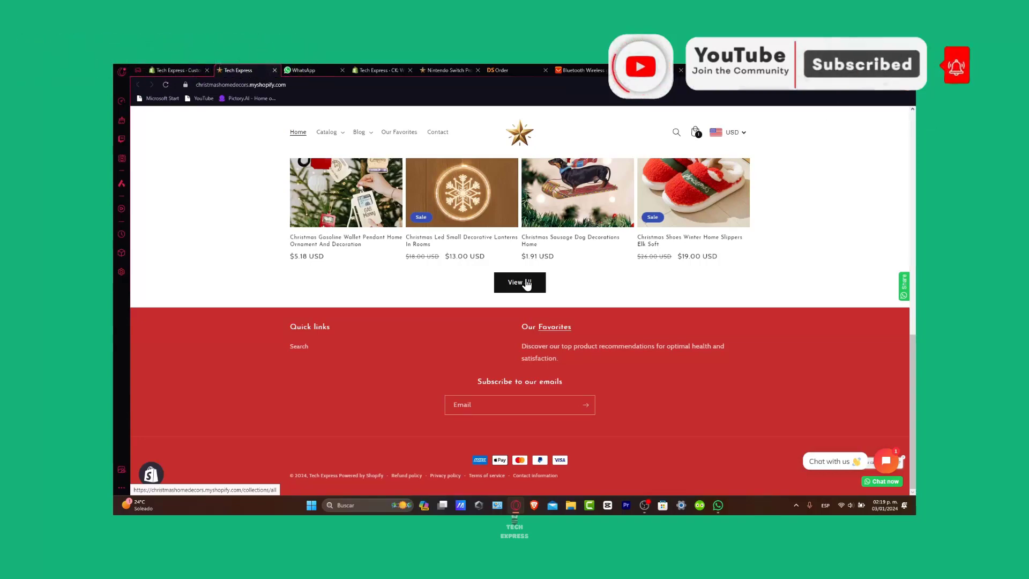
Return to the Dawn theme editor tab, its preview showing the WhatsApp Chat now button
{"action": "left_click", "coordinate": [179, 70]}
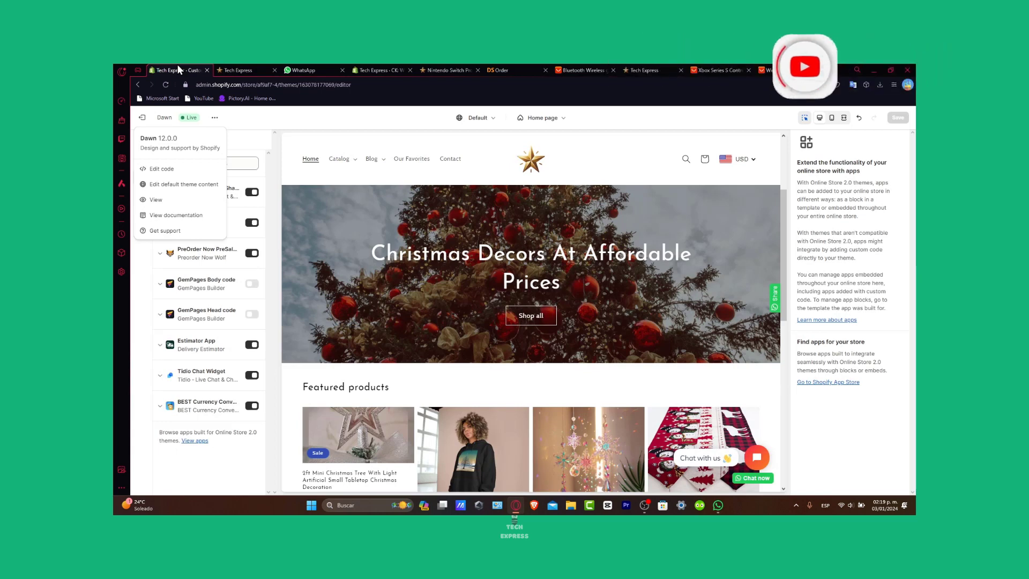